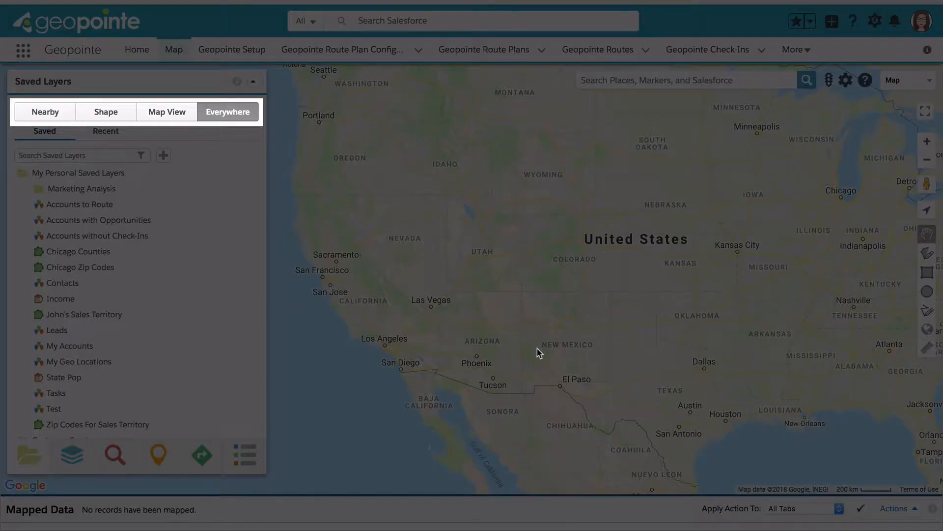
Step: Set the search scope to Shape, add the saved sales territory shape, and plot the Leads (All) data set within it
click(96, 117)
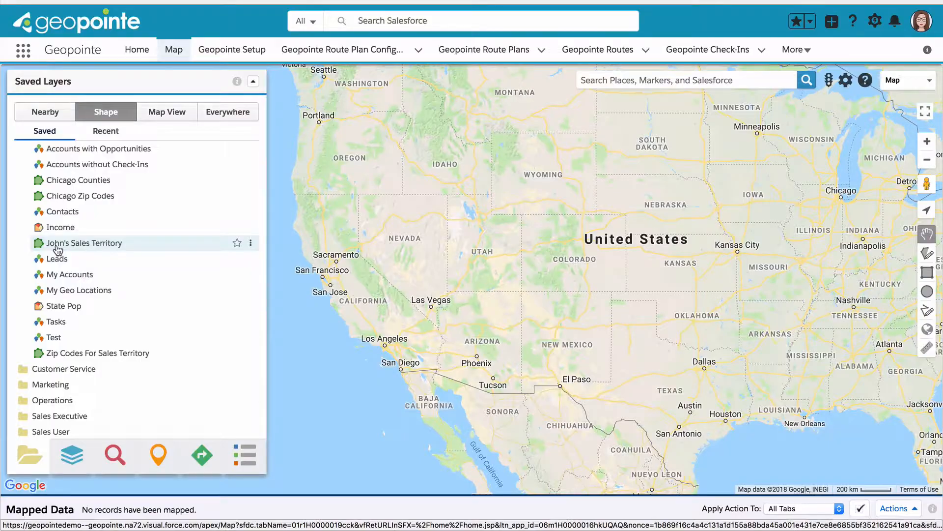
scroll(58, 250, up, 3)
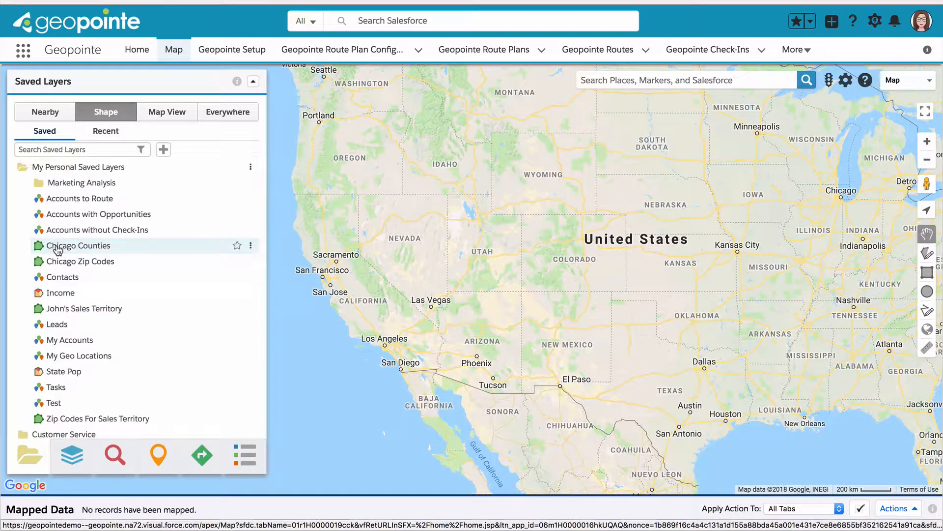
scroll(58, 248, down, 5)
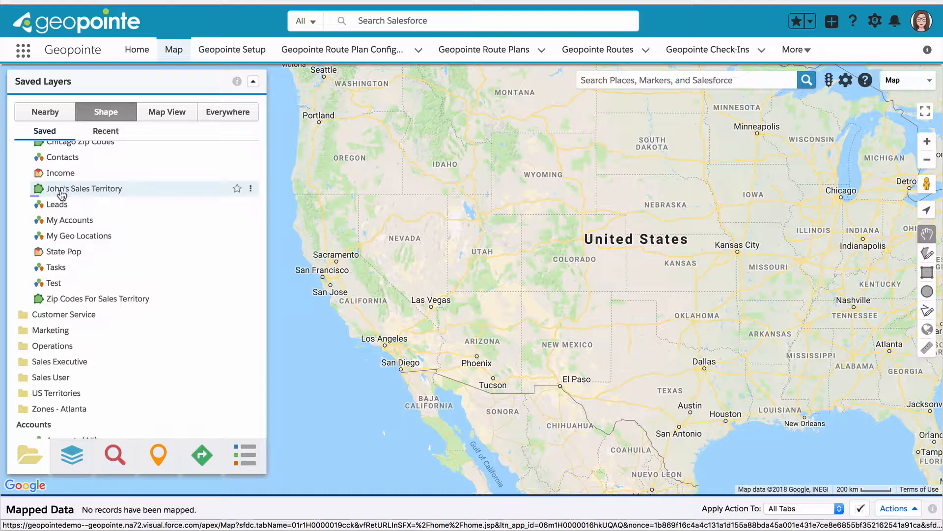
click(62, 191)
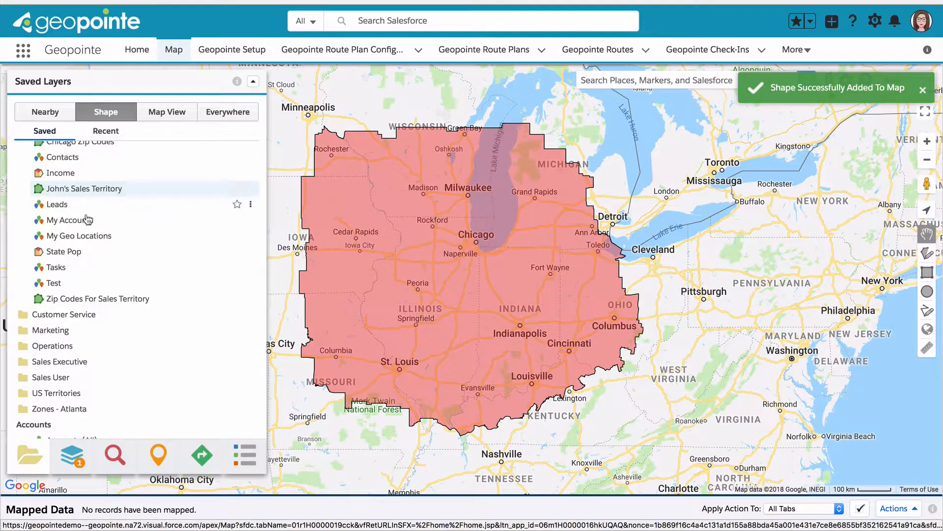
scroll(114, 377, down, 3)
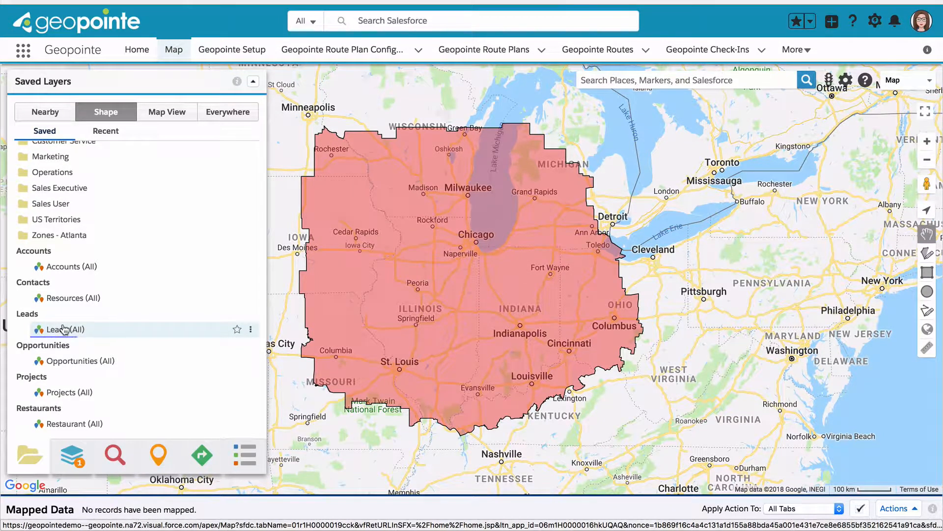
click(64, 329)
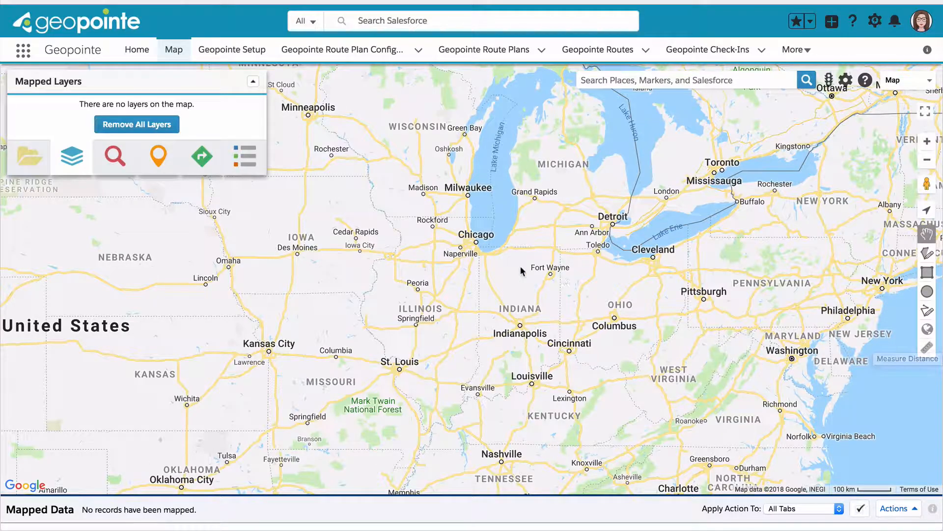
Step: Draw a circle shape on the map centred on Chicago
click(927, 291)
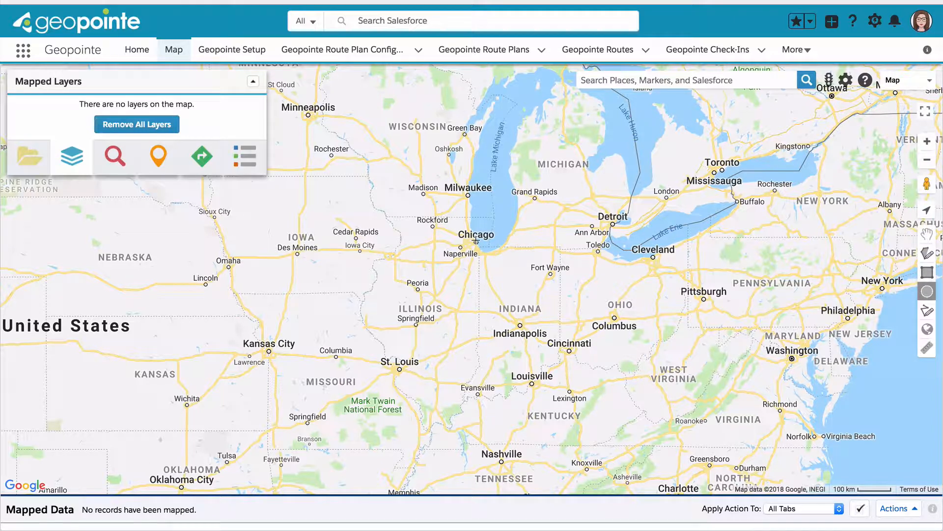
drag(476, 240, 478, 279)
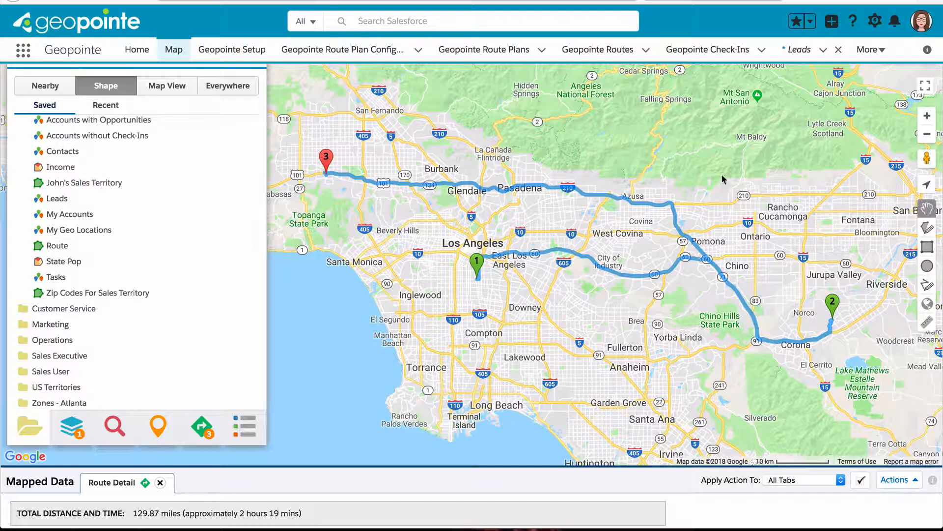
Step: Draw a freeform polygon around the three-stop Los Angeles route
click(924, 232)
click(829, 278)
click(707, 137)
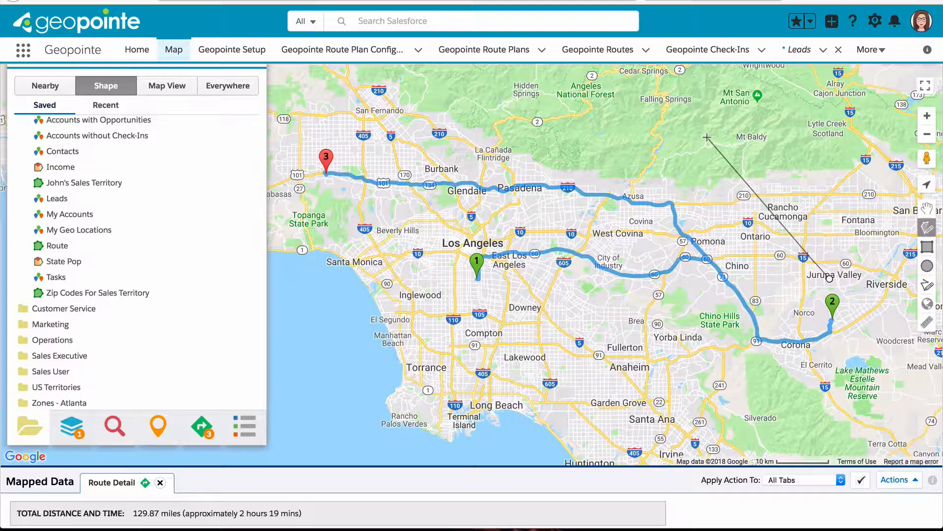
click(529, 133)
click(349, 116)
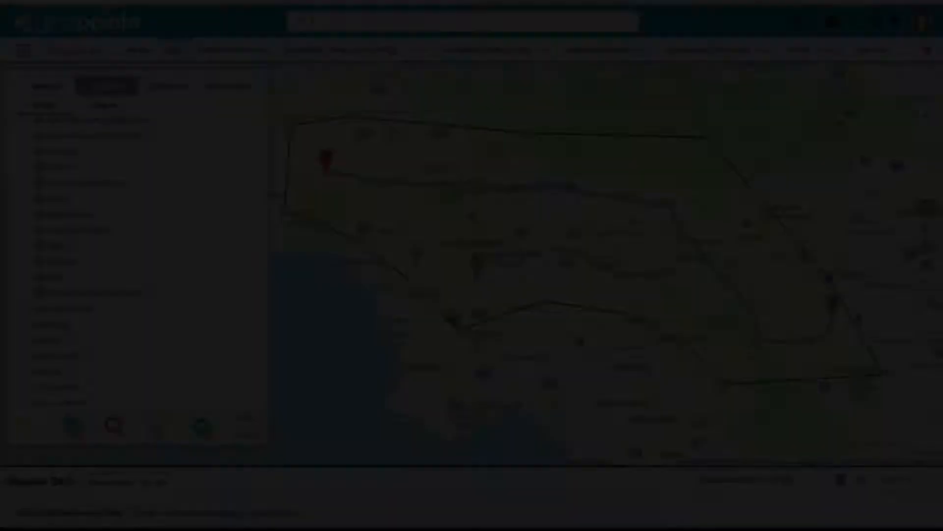
Step: Plot the personal saved Leads layer within the polygon drawn around the route
scroll(97, 273, down, 1)
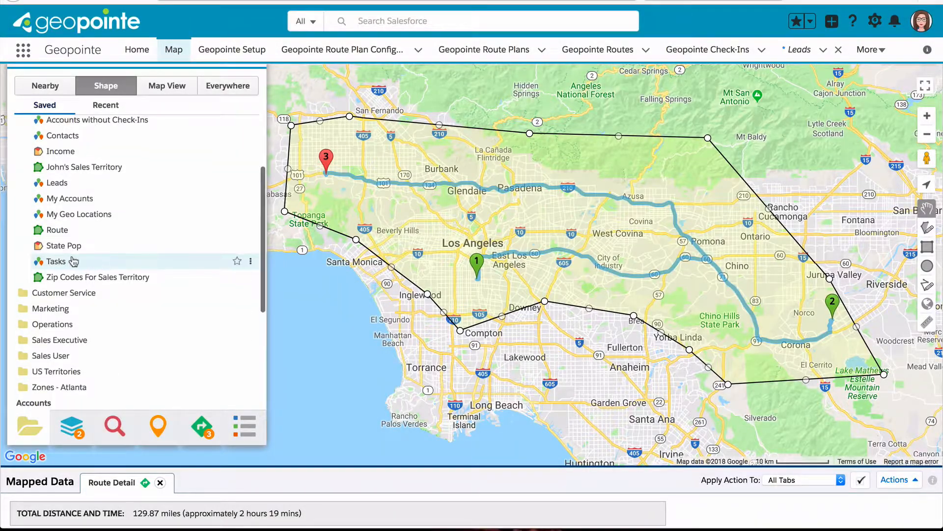
scroll(74, 259, up, 4)
scroll(73, 259, up, 1)
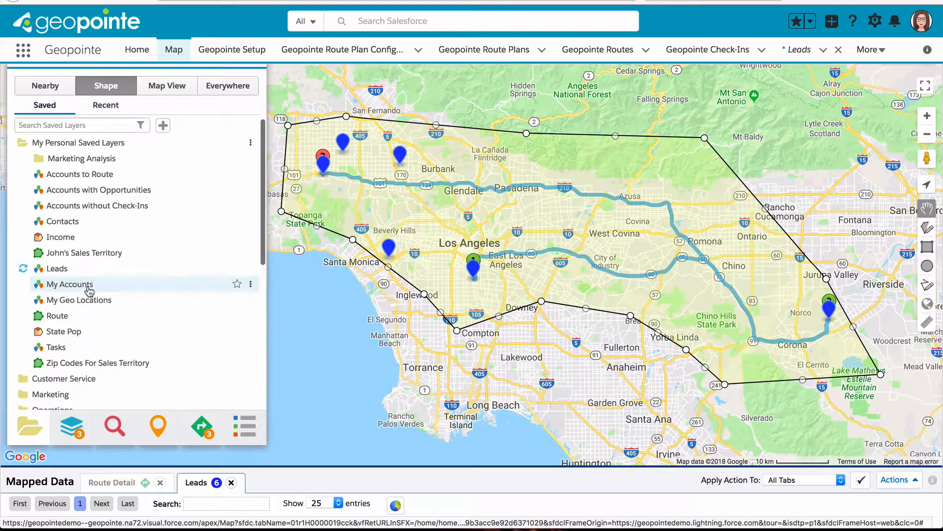
Step: Mark the saved Leads and Route layers as favorites
click(237, 270)
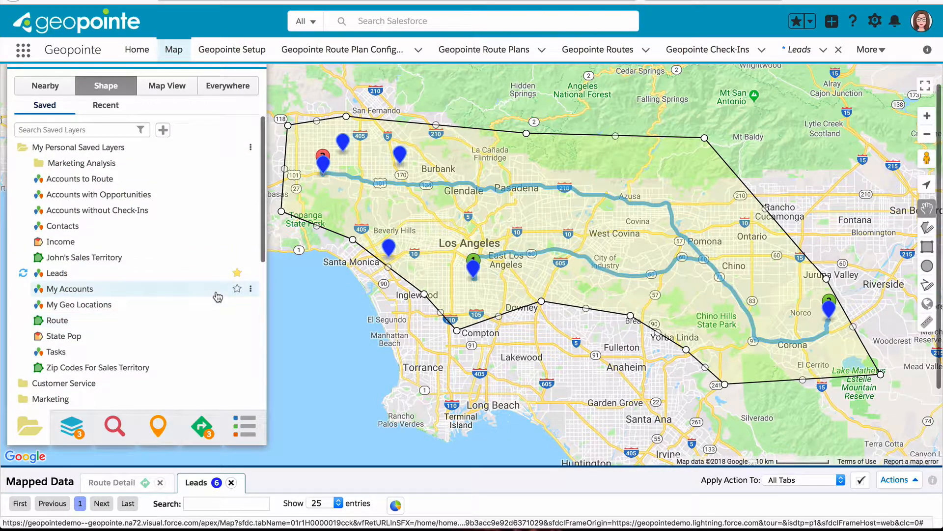
click(237, 320)
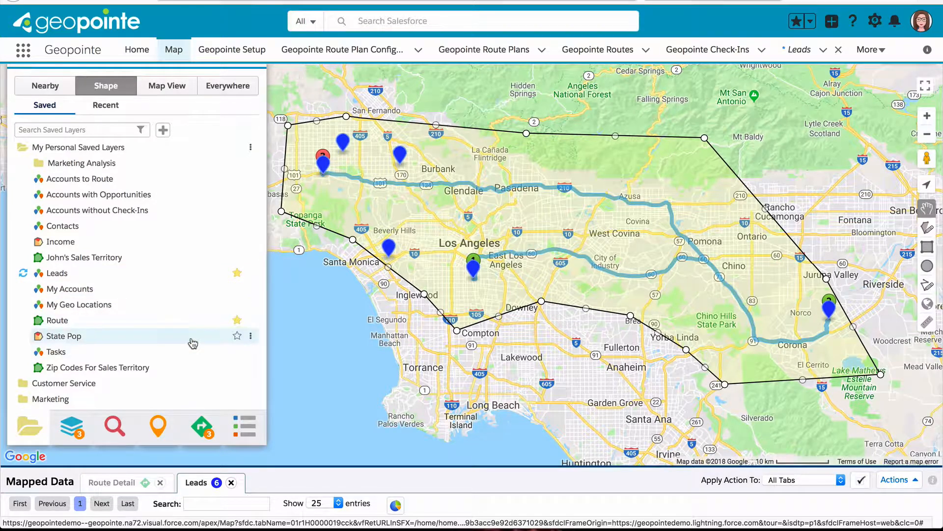
click(237, 273)
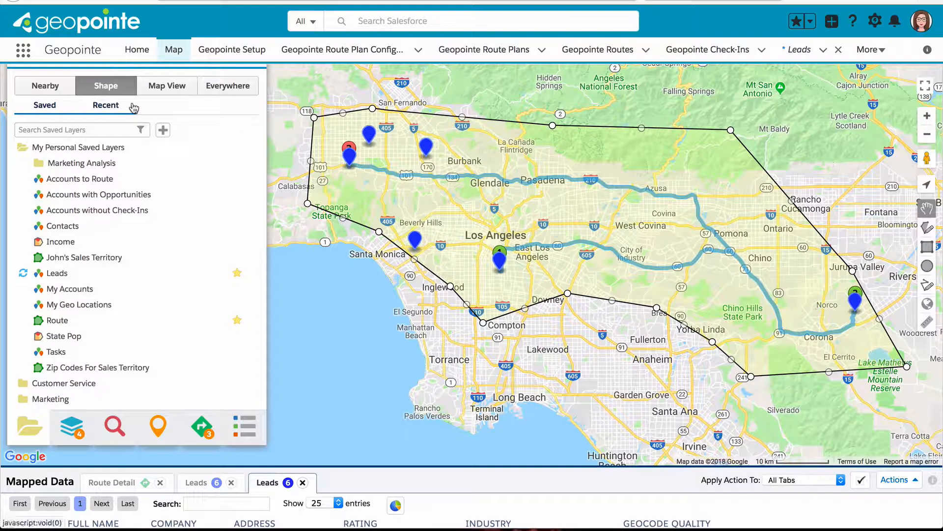
Step: Review the data sets available for searching inside the drawn polygon, and close the selection without choosing one
click(484, 149)
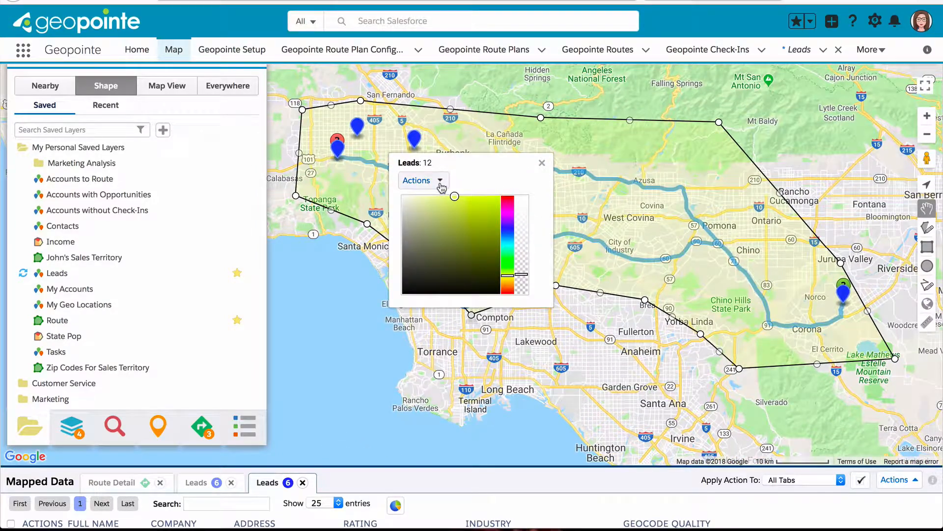
click(438, 181)
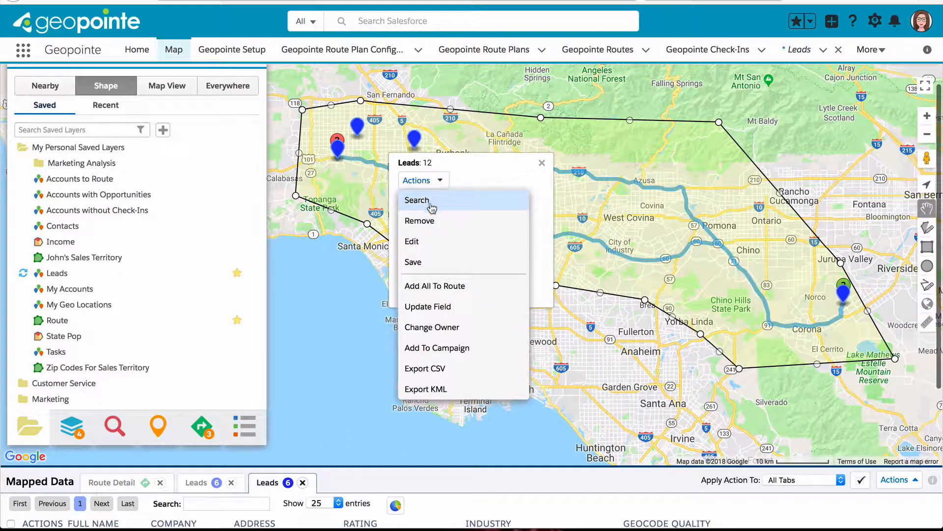
click(423, 202)
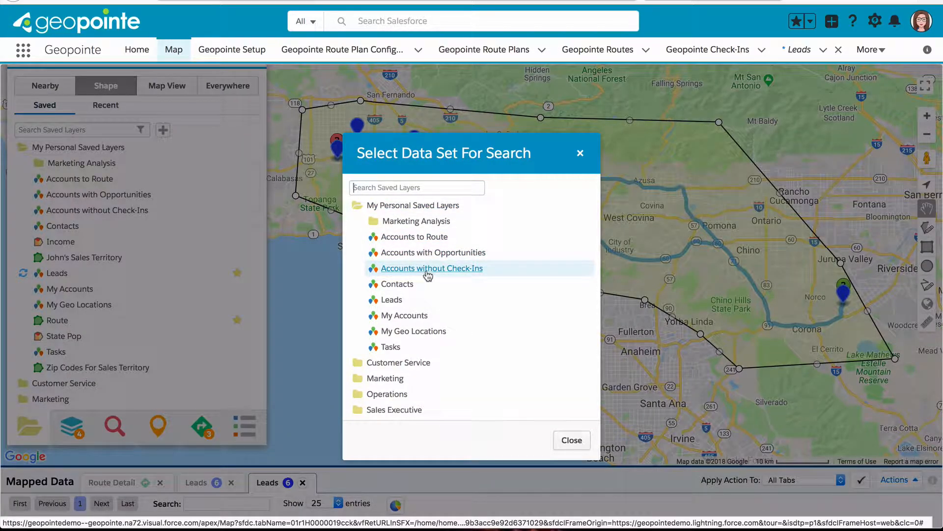
click(582, 154)
click(541, 167)
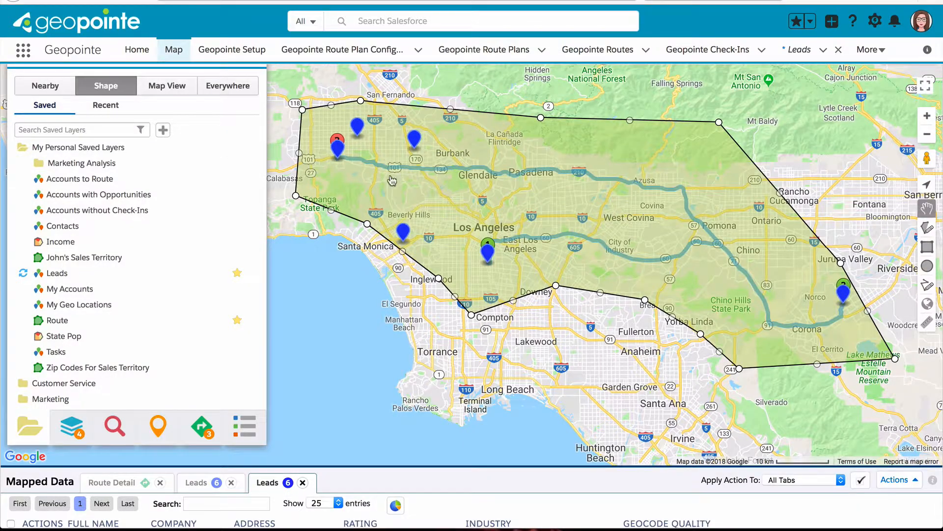
Step: Start a new Geopointe Shape Library layer with shape type County and pick a county shape on the Los Angeles map
click(162, 130)
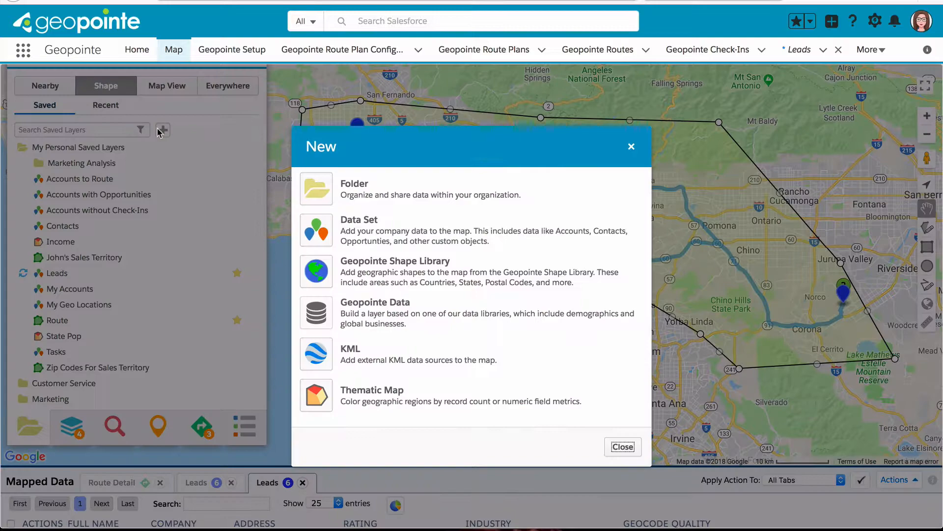
click(316, 273)
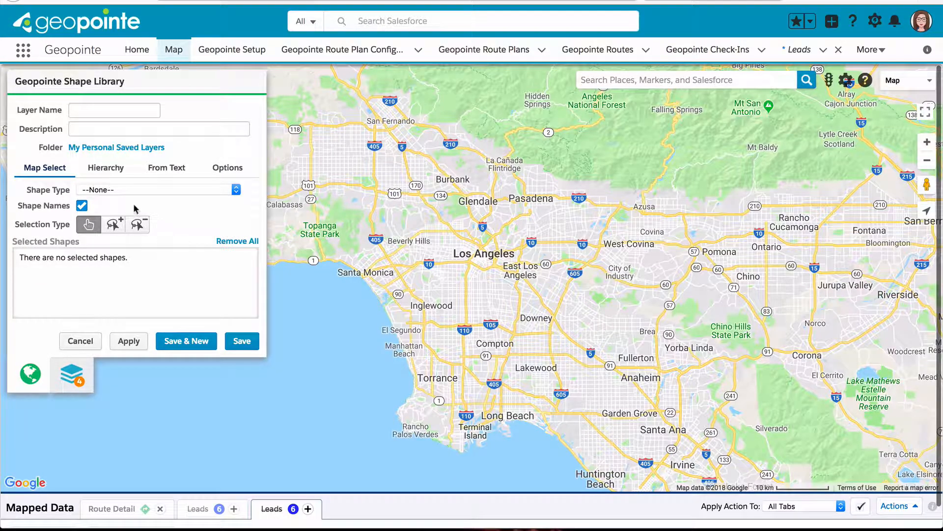
click(104, 192)
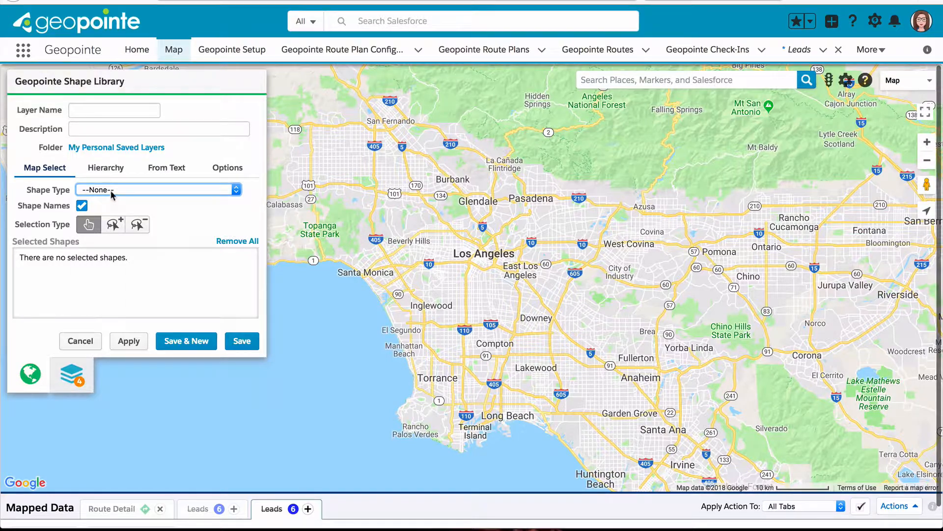
click(111, 192)
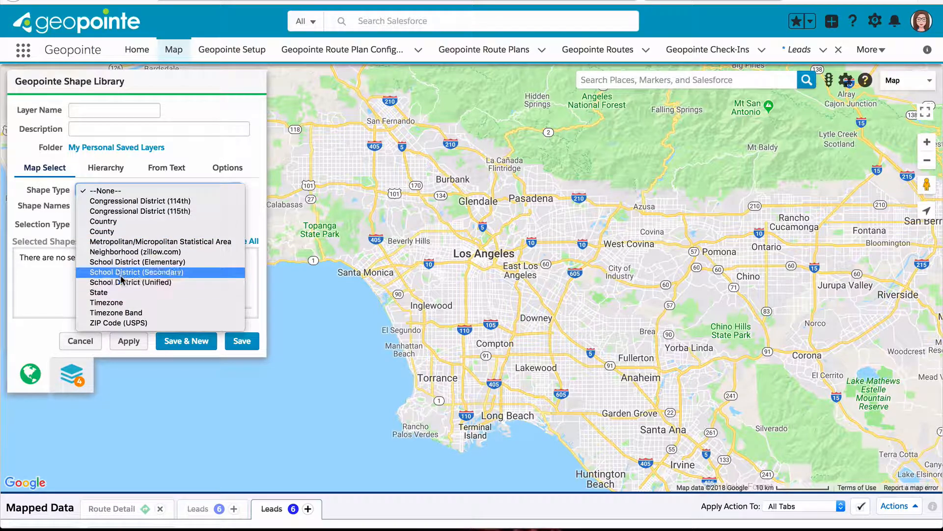
click(116, 231)
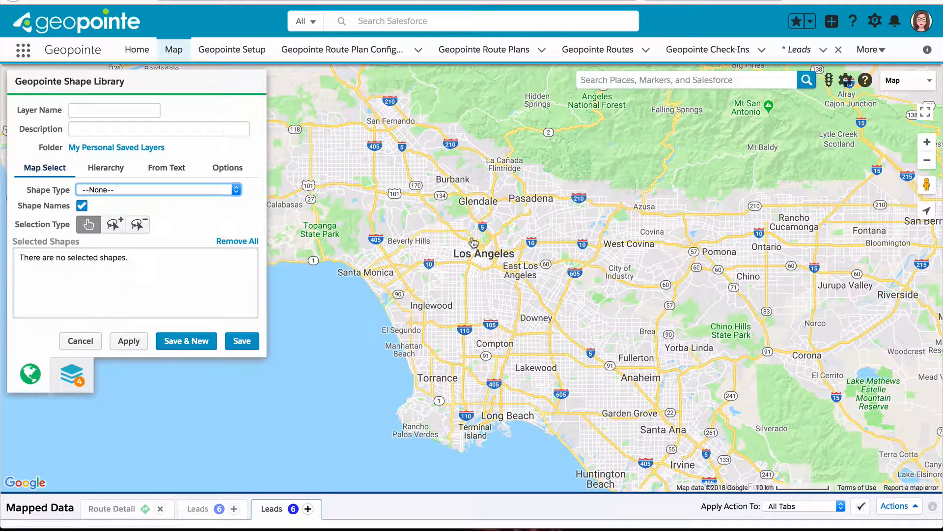
click(519, 230)
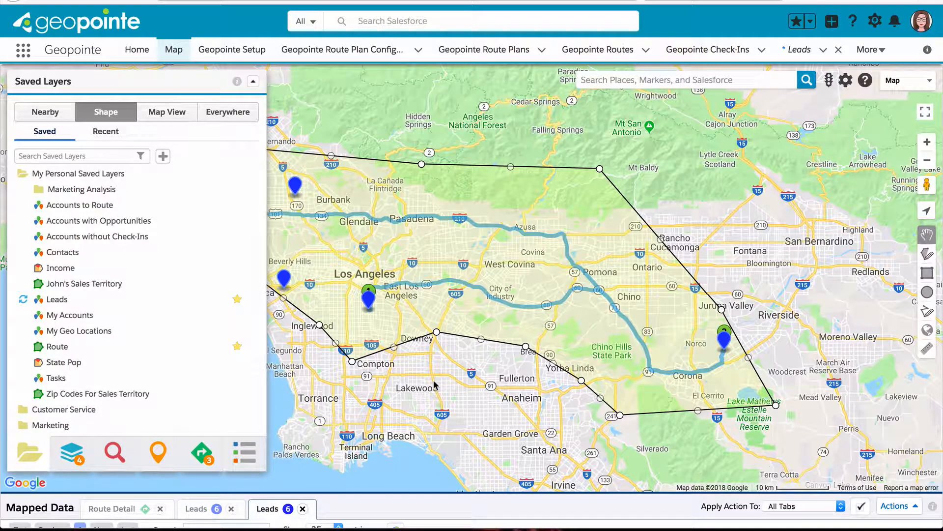
Step: Show the mapped layers and open the save form for the polygon drawn around the route
click(82, 453)
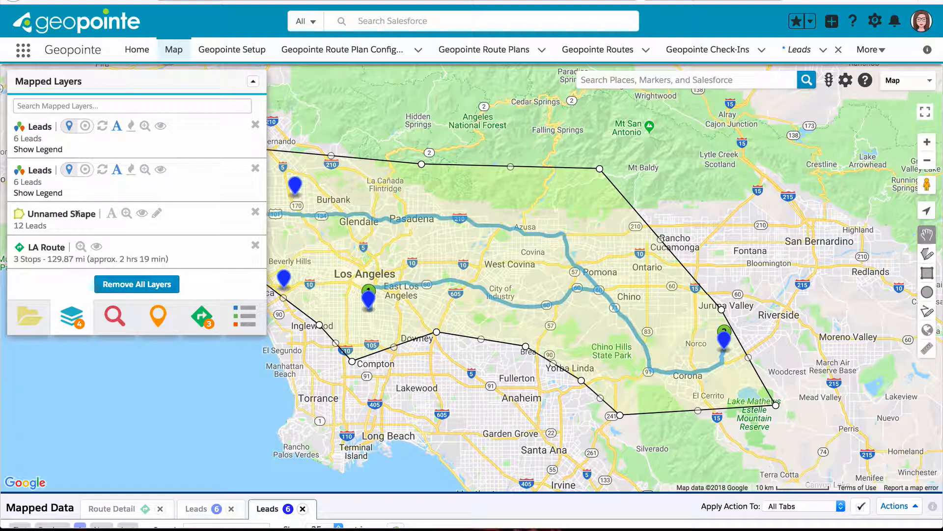
click(534, 198)
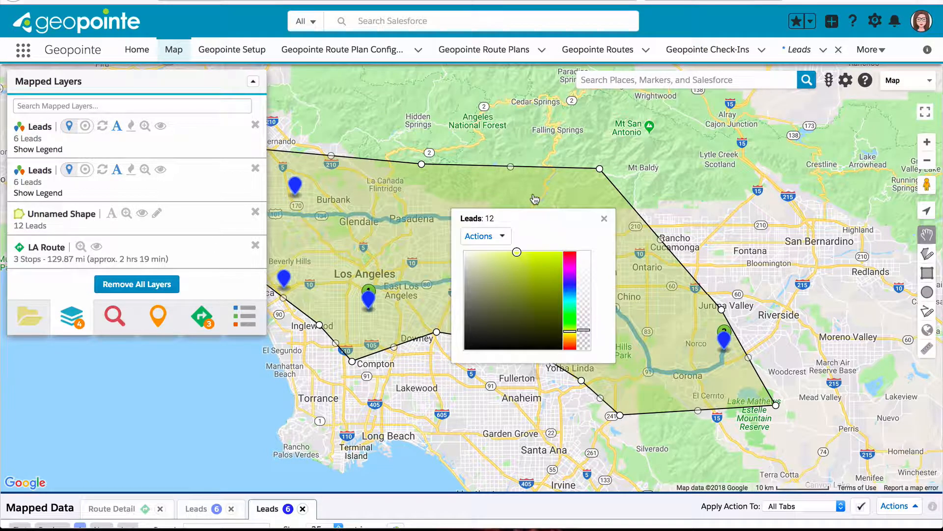
click(483, 237)
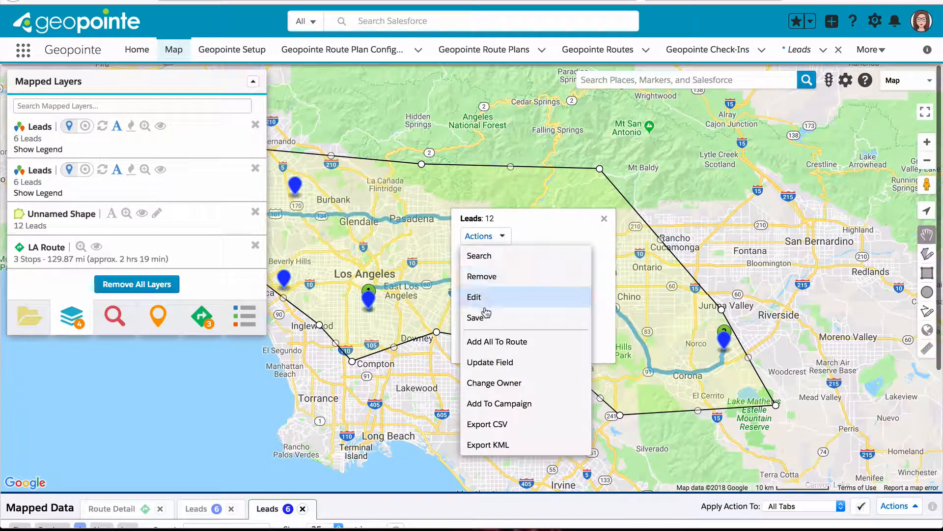
click(480, 318)
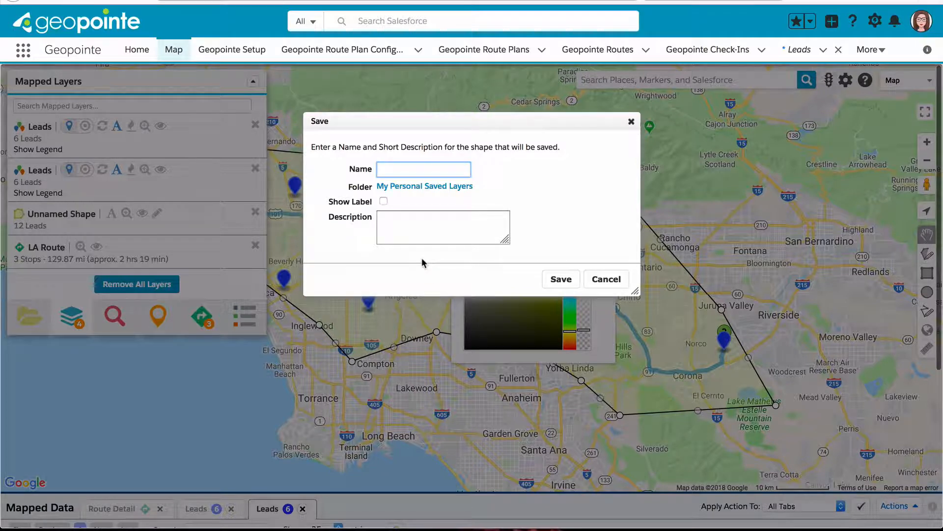